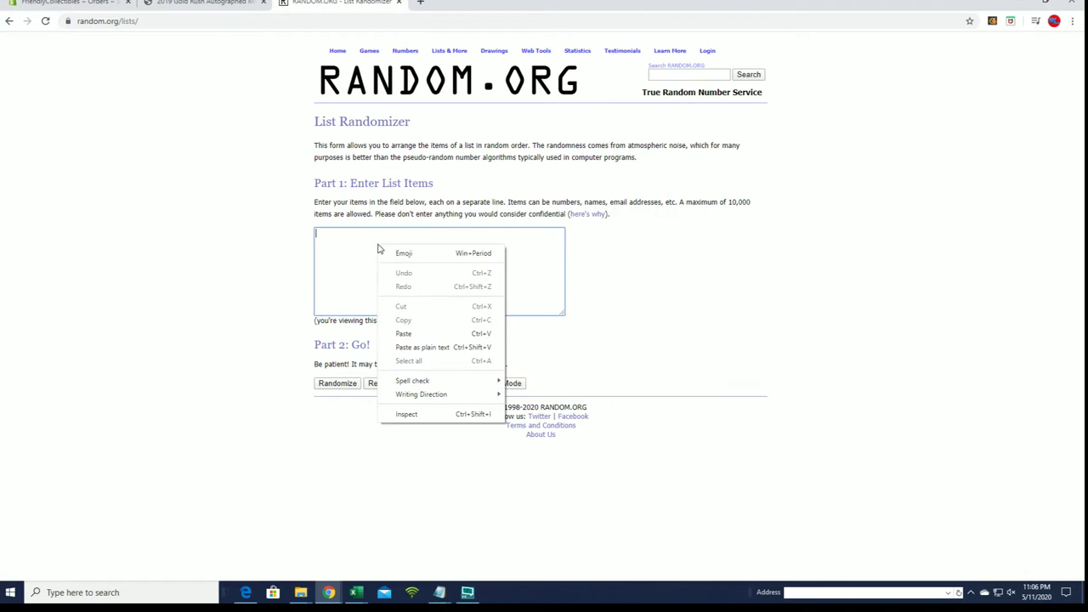
# Paste the copied owner names into the List Randomizer's item field and randomize them
pyautogui.click(427, 333)
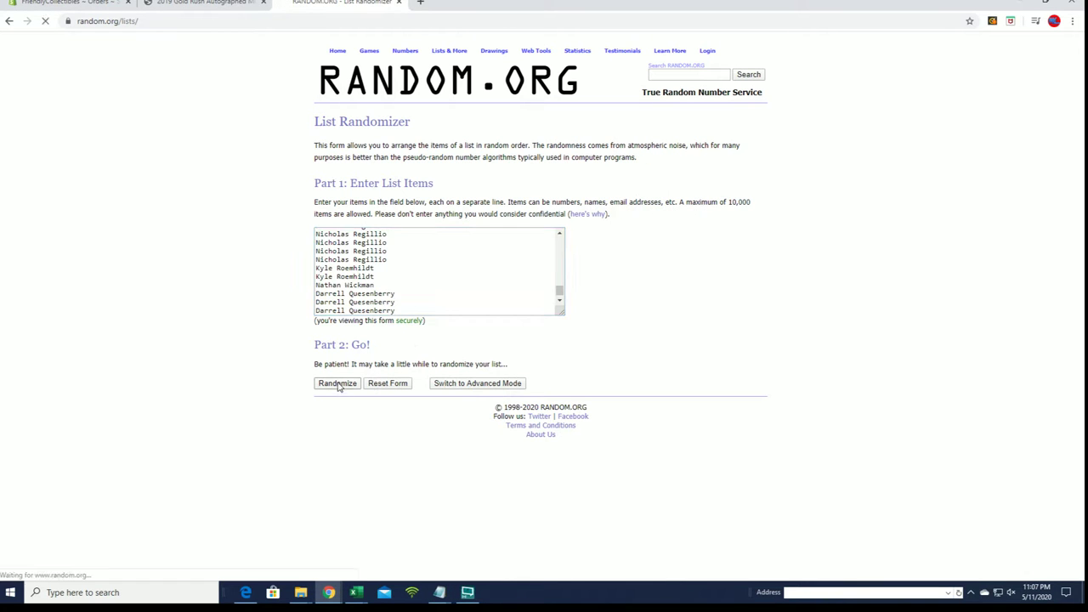
pyautogui.click(338, 384)
pyautogui.scroll(-7, 329, 365)
pyautogui.scroll(-2, 328, 366)
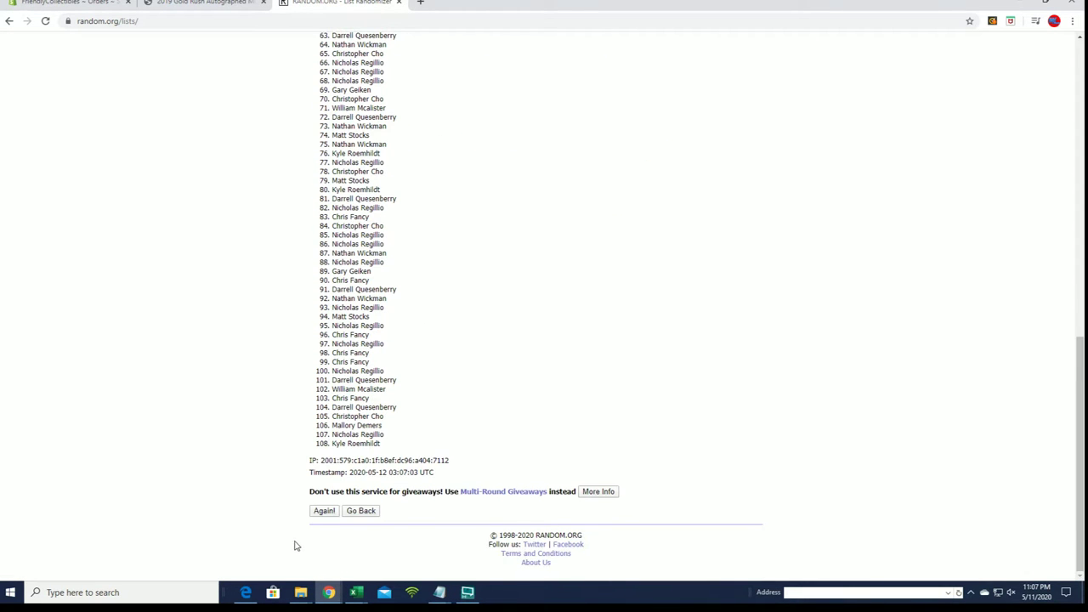
# Randomize the owner list six more times, for seven randomizations in total
pyautogui.click(321, 511)
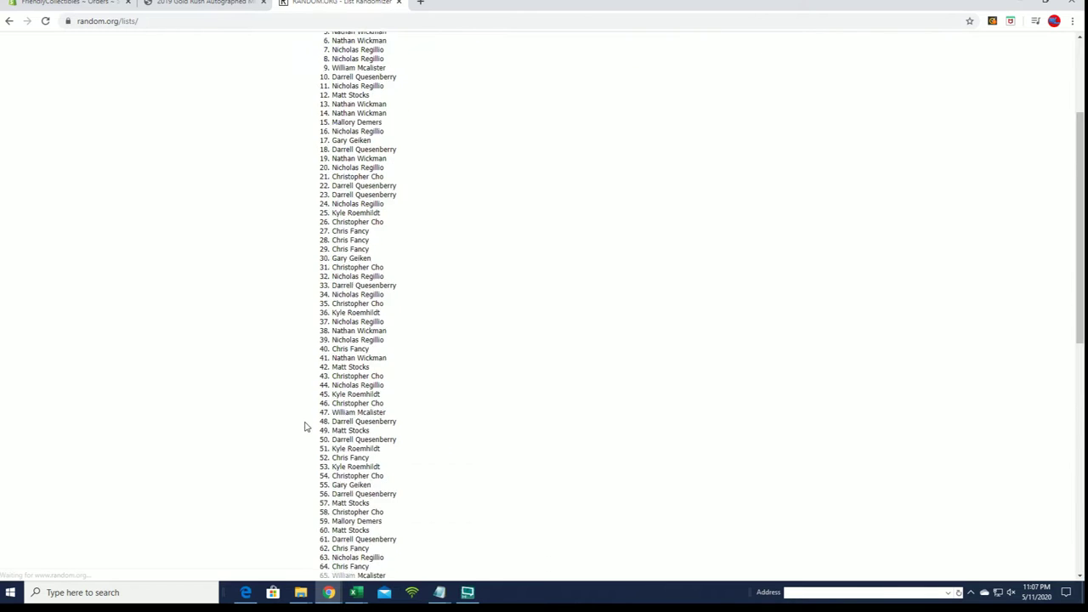
pyautogui.click(321, 511)
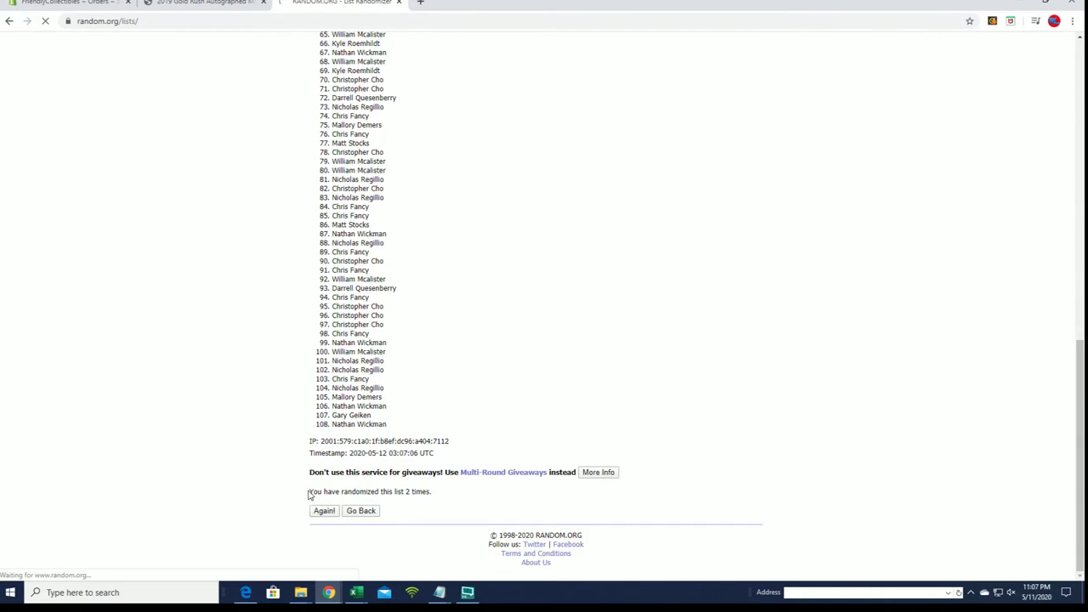
pyautogui.click(321, 511)
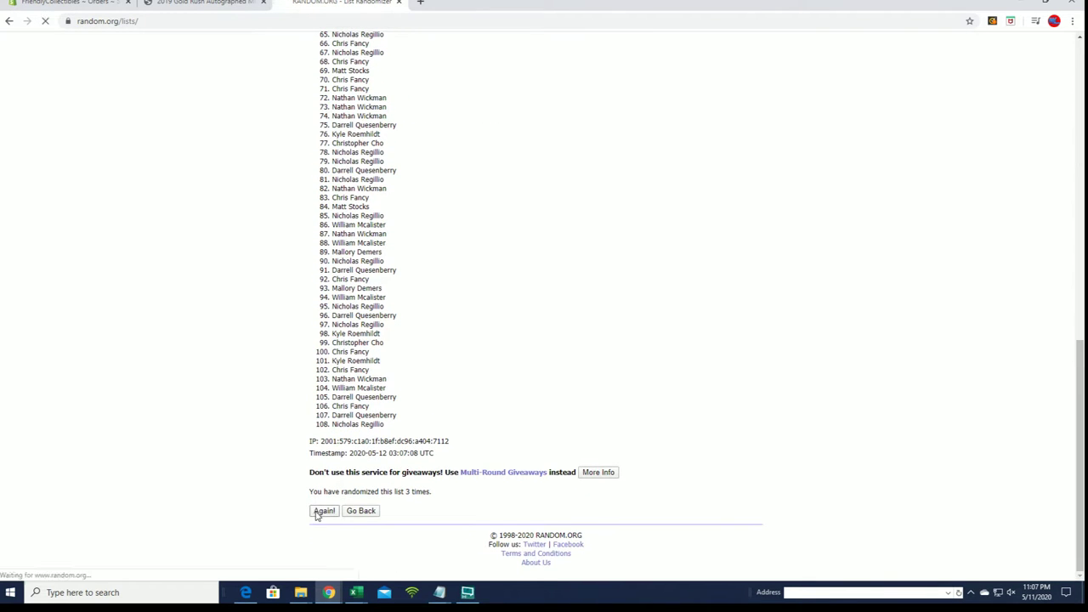
pyautogui.scroll(-8, 320, 489)
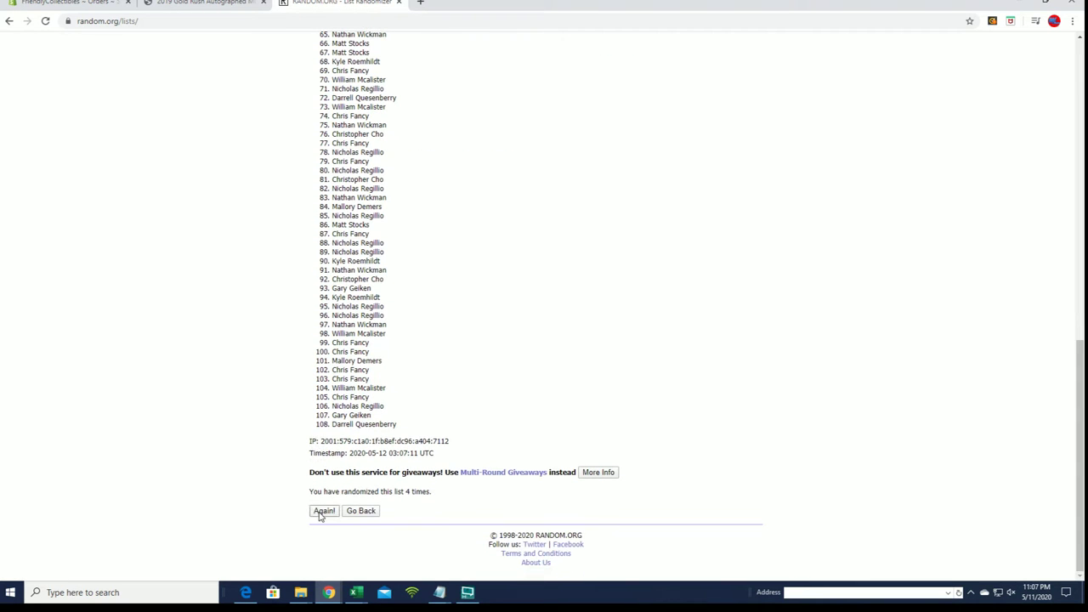
pyautogui.click(322, 511)
pyautogui.scroll(-8, 310, 444)
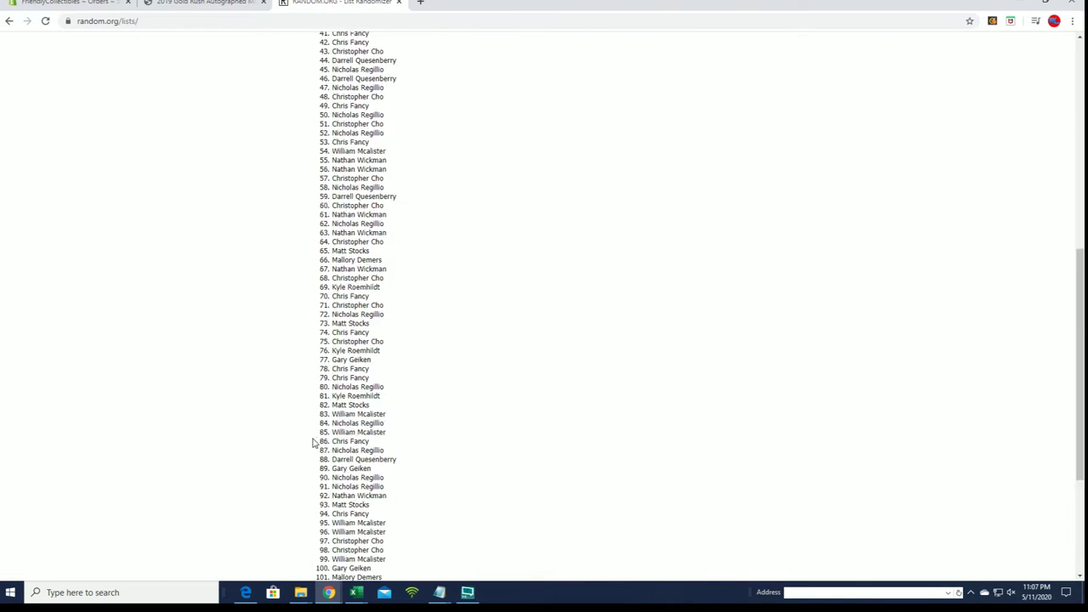
pyautogui.click(322, 511)
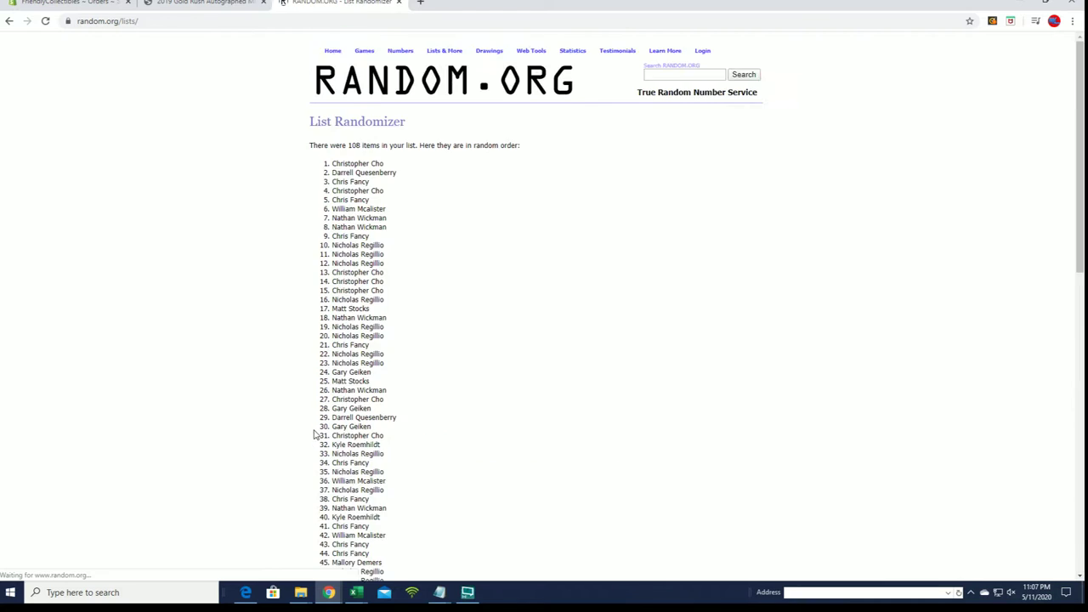
pyautogui.scroll(-8, 322, 510)
pyautogui.click(321, 511)
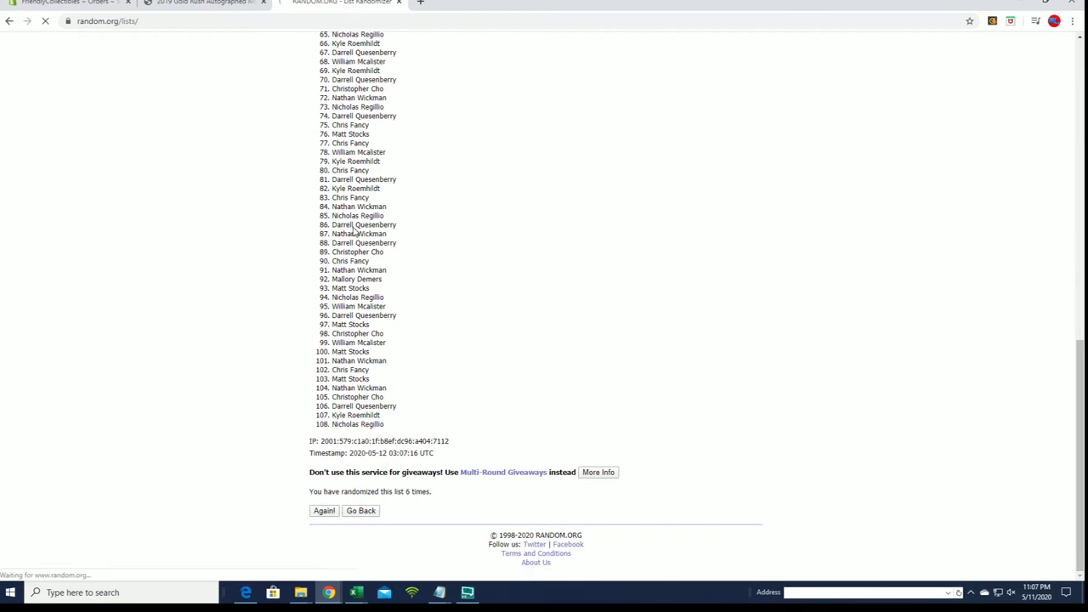
# Copy all 108 owner names from the seventh randomized result
pyautogui.moveTo(332, 168); pyautogui.dragTo(391, 421)
pyautogui.scroll(-5, 374, 311)
pyautogui.scroll(-3, 383, 321)
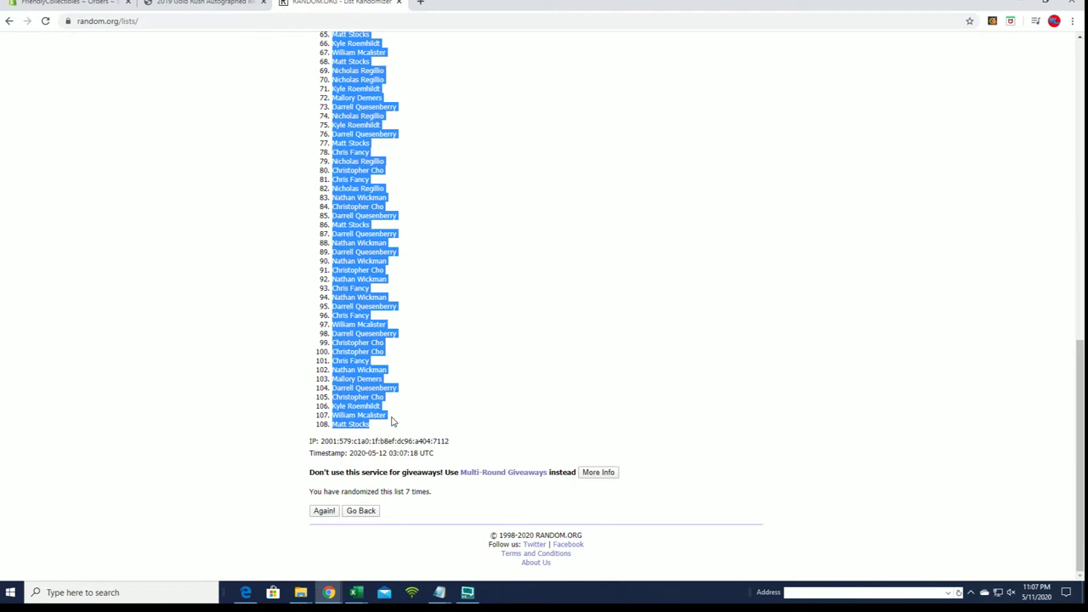
pyautogui.rightClick(397, 392)
pyautogui.click(408, 395)
# Switch to the Excel workbook and paste the randomized owner names as plain text starting at cell A2 under OWNERS
pyautogui.hotkey('alt', 'Tab')
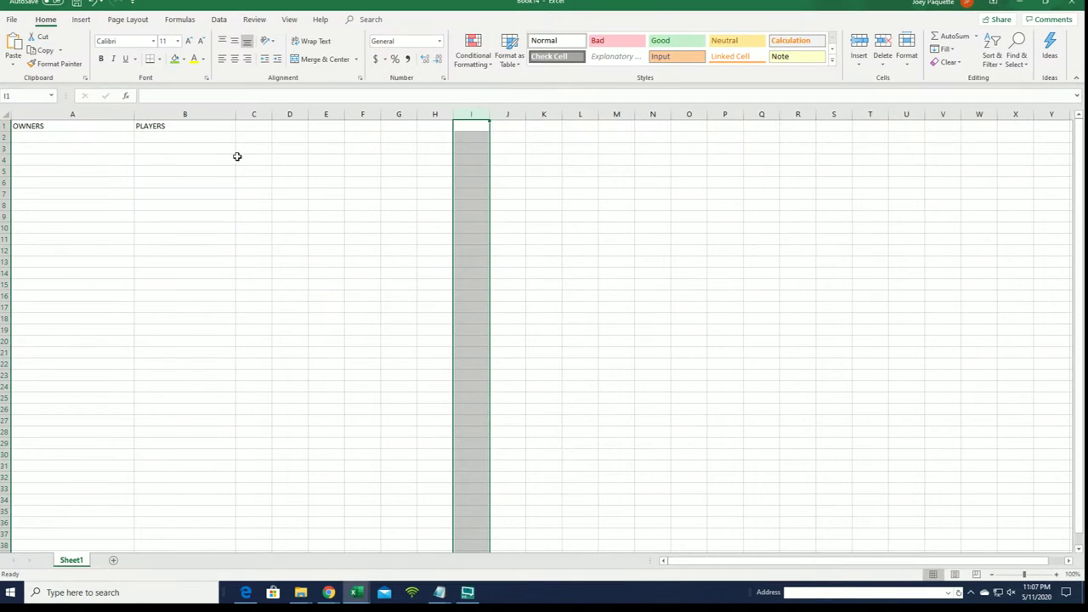
pyautogui.click(78, 137)
pyautogui.rightClick(78, 138)
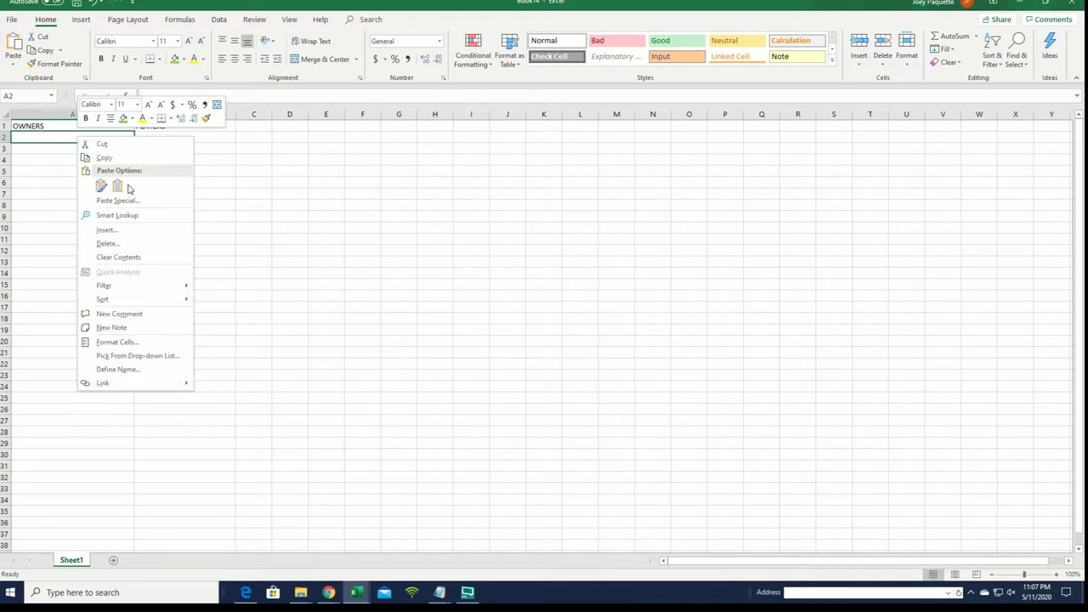
pyautogui.click(118, 201)
pyautogui.click(38, 137)
pyautogui.click(207, 295)
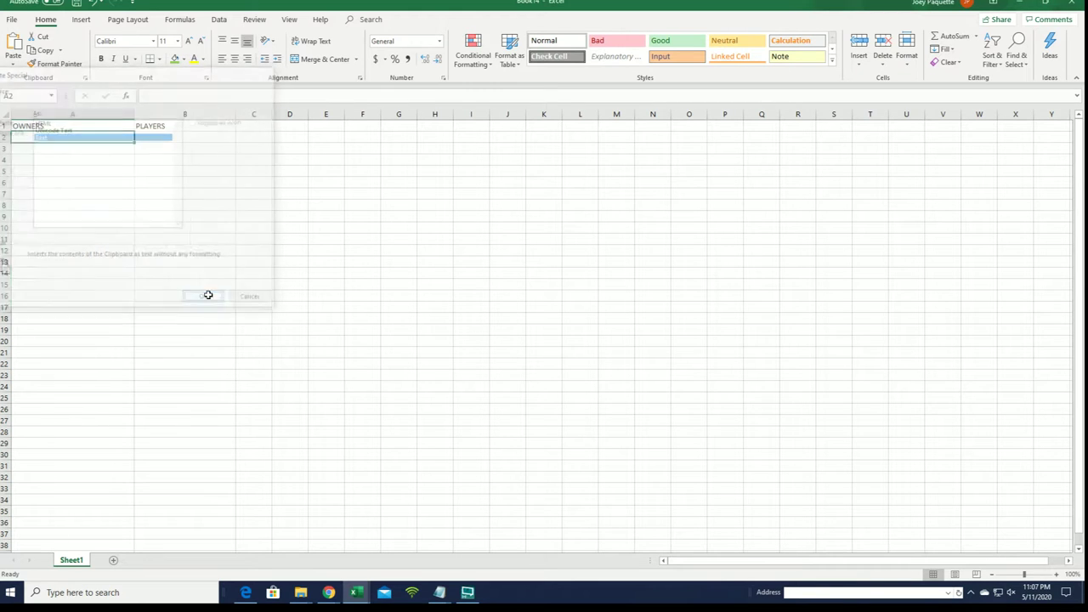
# Narrow column A to fit the owner names and select cell B2 under PLAYERS
pyautogui.moveTo(135, 114); pyautogui.dragTo(115, 114)
pyautogui.scroll(-5, 127, 164)
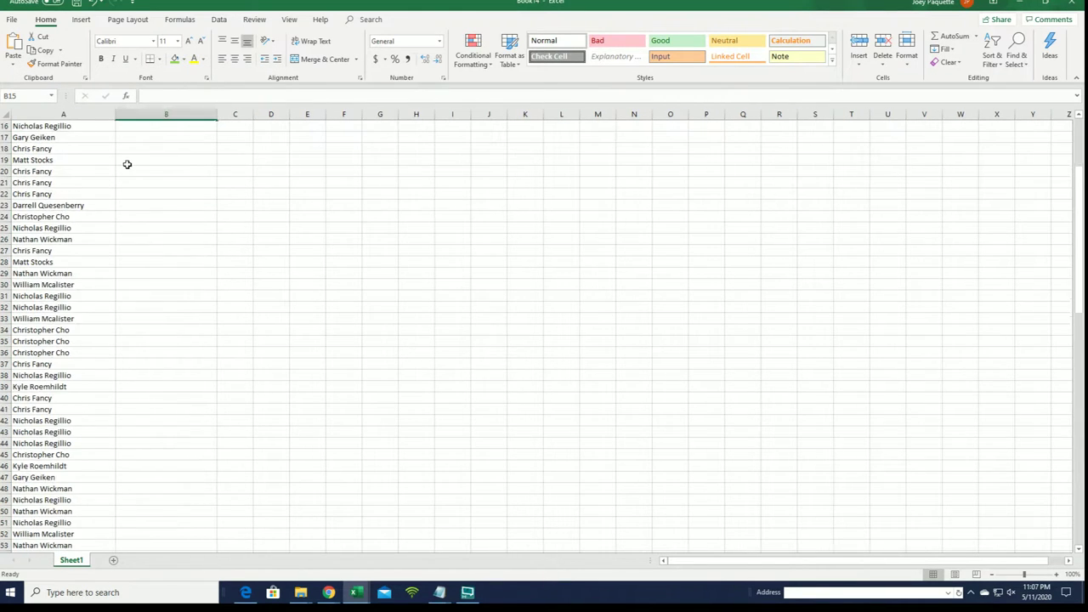
pyautogui.scroll(-13, 127, 164)
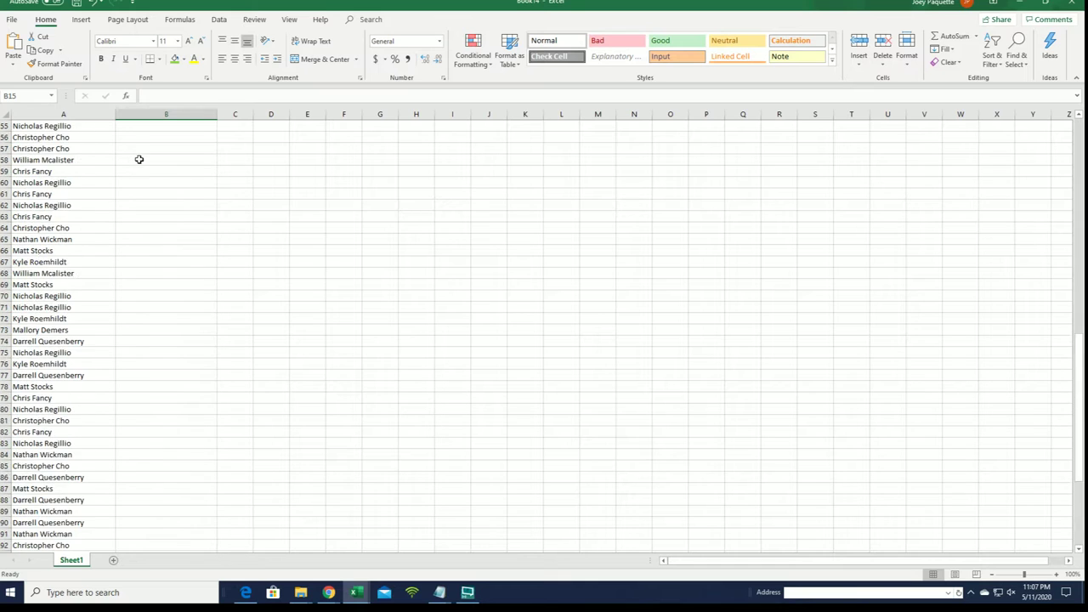
pyautogui.scroll(18, 139, 159)
pyautogui.moveTo(117, 115); pyautogui.dragTo(87, 115)
pyautogui.click(114, 139)
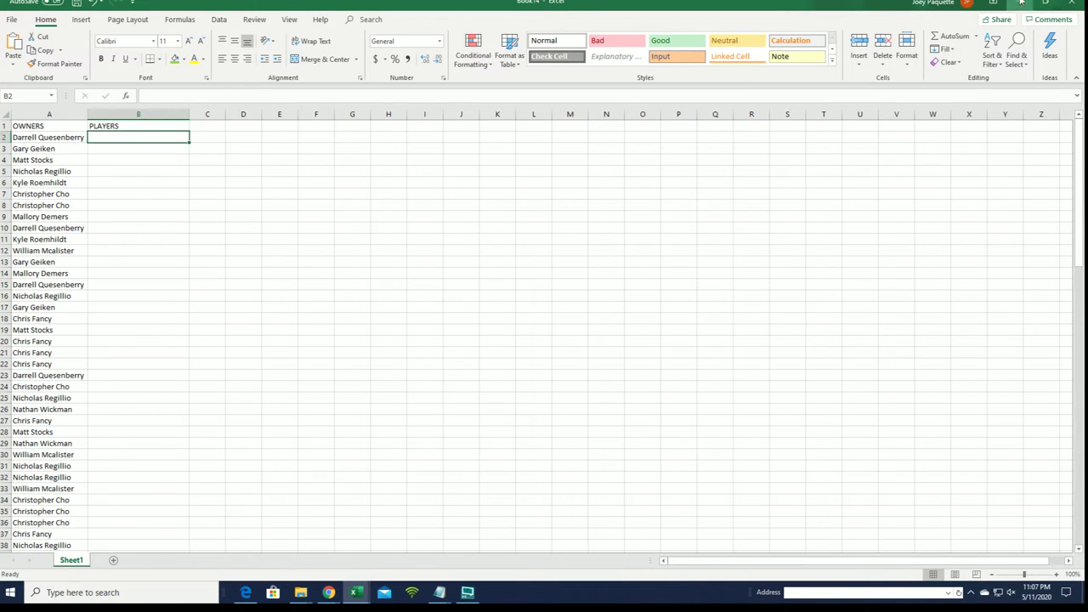
# Return to RANDOM.ORG in the browser and open a blank List Randomizer form
pyautogui.click(1021, 2)
pyautogui.scroll(15, 437, 150)
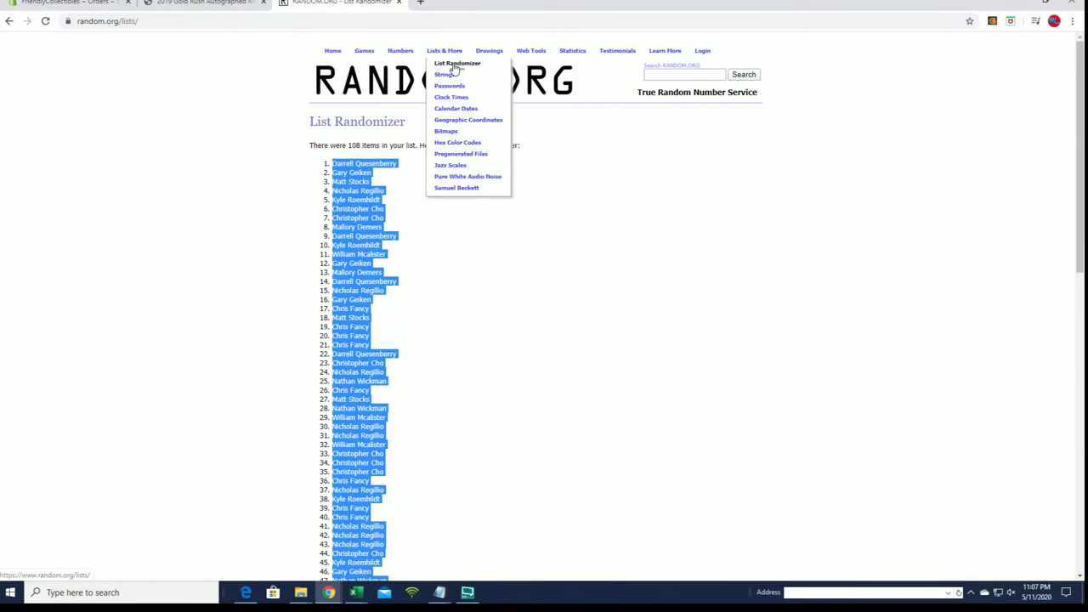
pyautogui.click(454, 66)
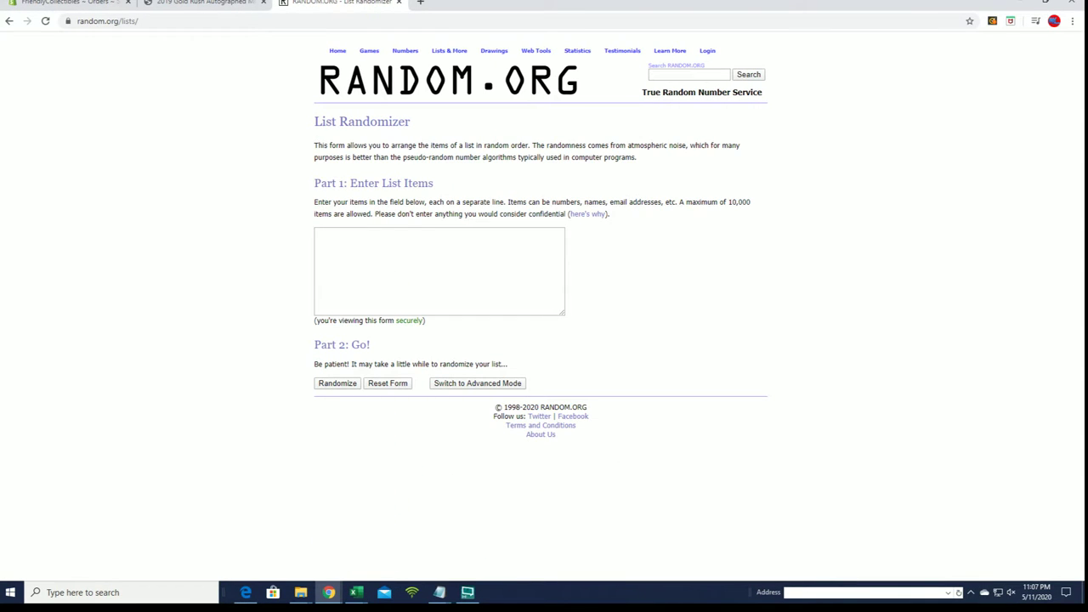
# Switch to Notepad and copy the list of players and teams below the owner names, down to Warren Moon
pyautogui.hotkey('alt', 'Tab')
pyautogui.scroll(-10, 822, 170)
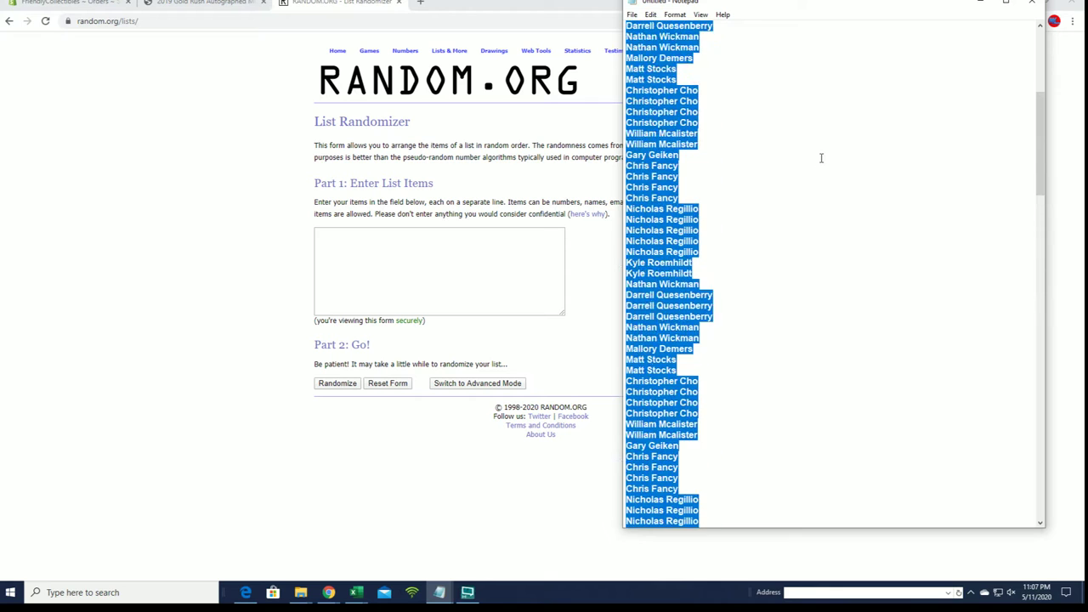
pyautogui.scroll(10, 821, 158)
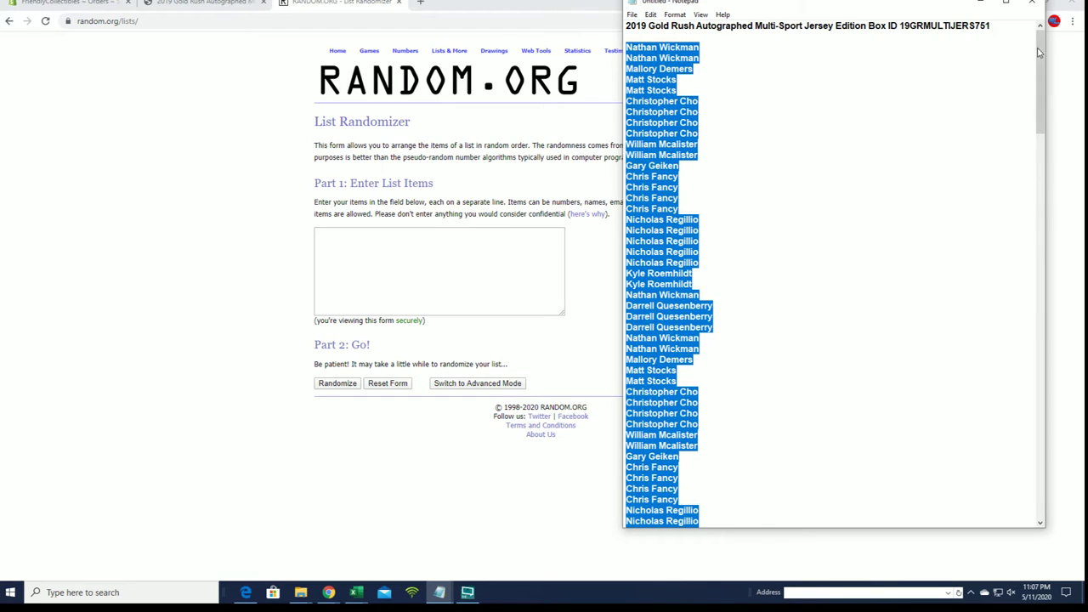
pyautogui.moveTo(1038, 53); pyautogui.dragTo(1039, 258)
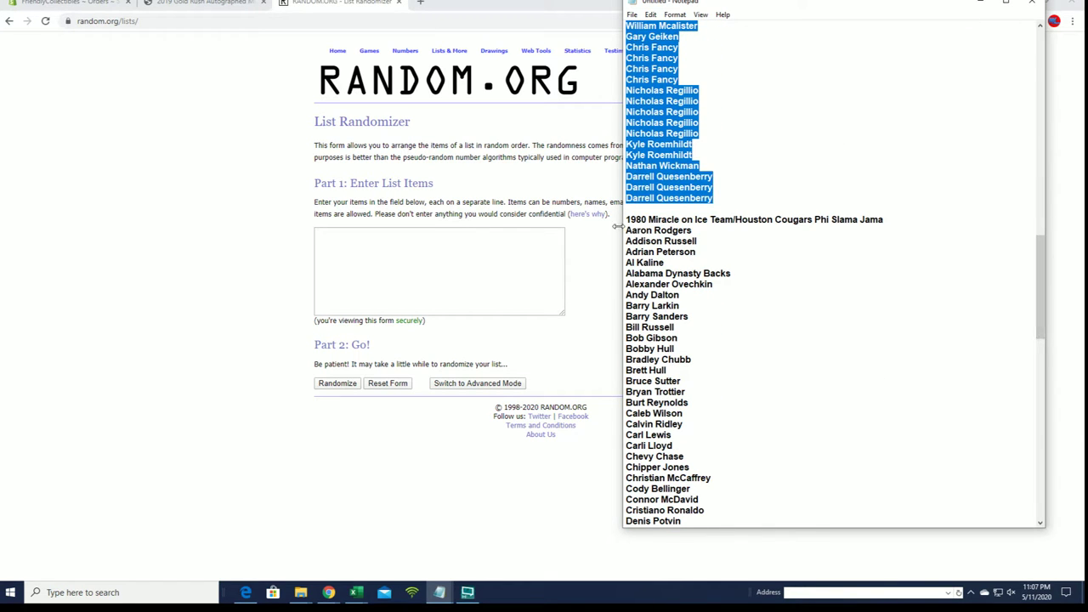
pyautogui.moveTo(626, 220); pyautogui.dragTo(830, 500)
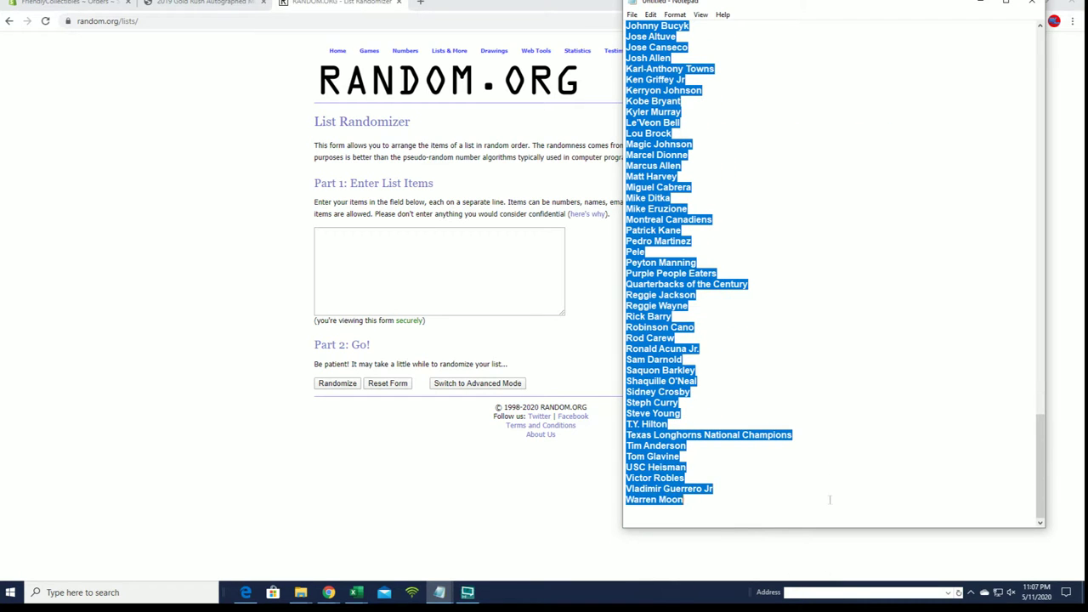
pyautogui.rightClick(753, 313)
pyautogui.click(794, 343)
# Paste the player list into the List Randomizer's item field and randomize it
pyautogui.rightClick(340, 256)
pyautogui.click(384, 340)
pyautogui.click(338, 384)
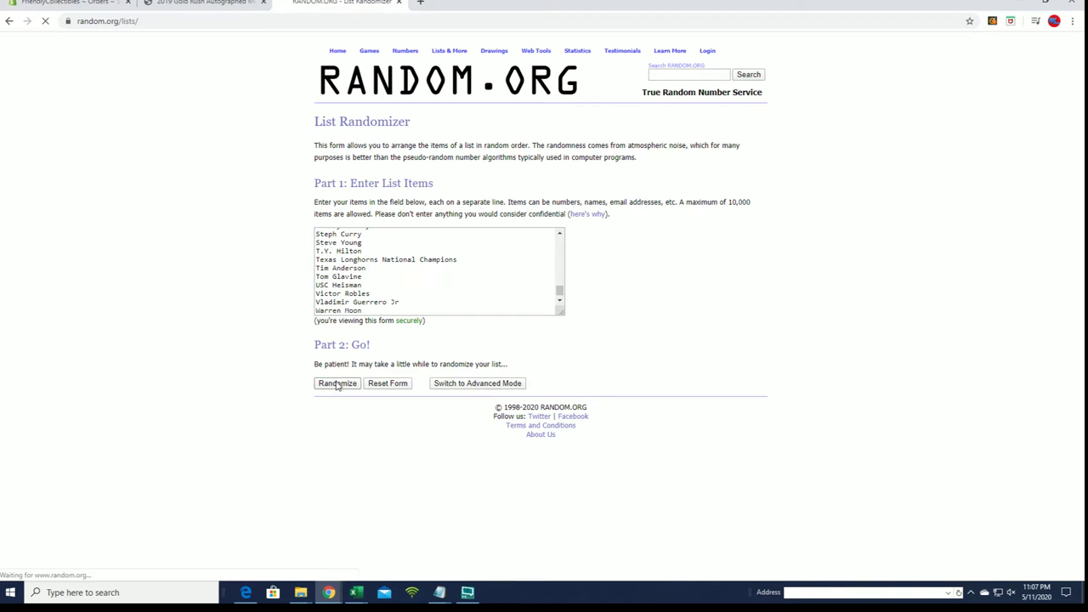
# Randomize the player list six more times, for seven randomizations in total
pyautogui.scroll(-8, 349, 313)
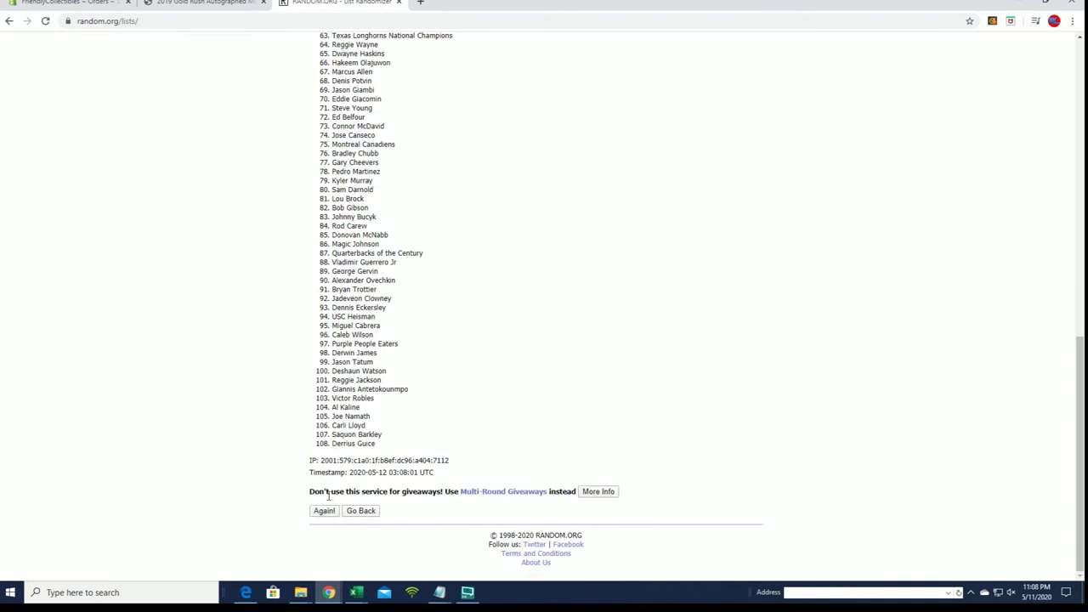
pyautogui.click(324, 510)
pyautogui.scroll(-2, 324, 493)
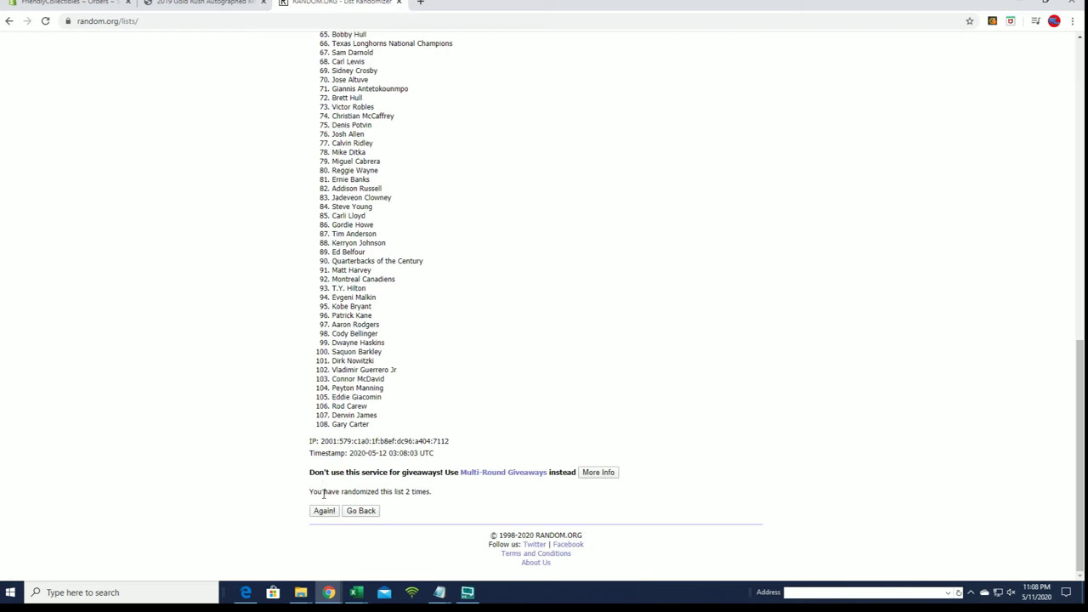
pyautogui.click(324, 510)
pyautogui.scroll(-6, 316, 430)
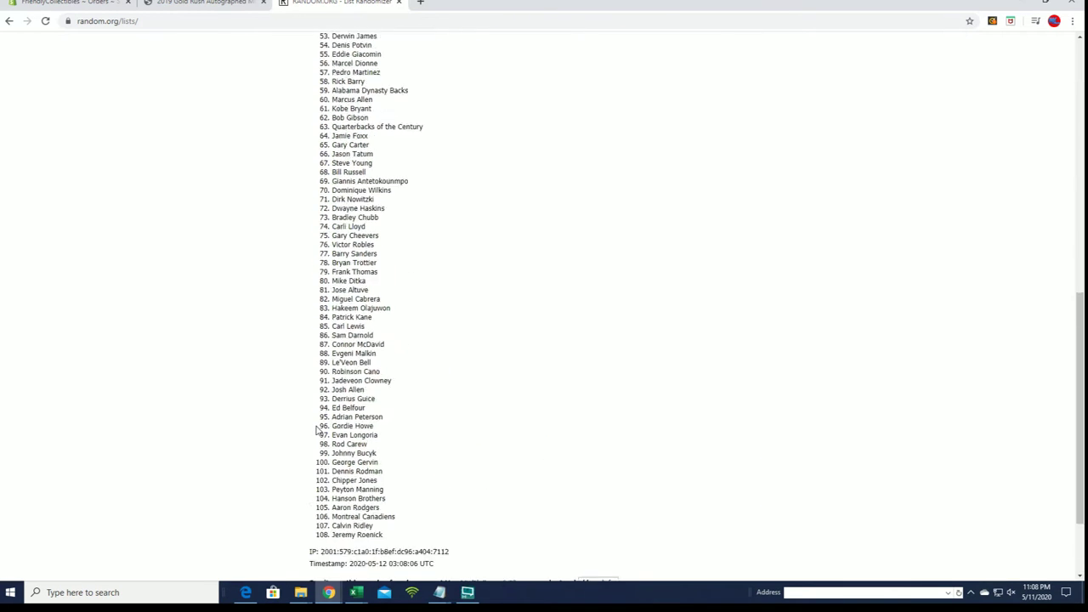
pyautogui.scroll(-3, 316, 430)
pyautogui.click(320, 510)
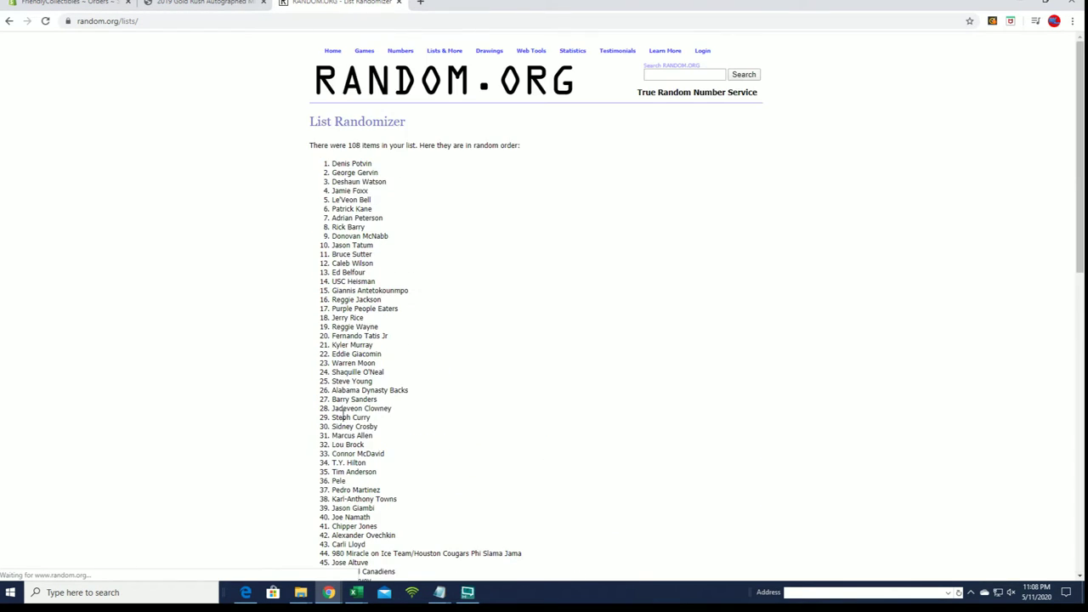
pyautogui.scroll(-6, 345, 414)
pyautogui.click(324, 511)
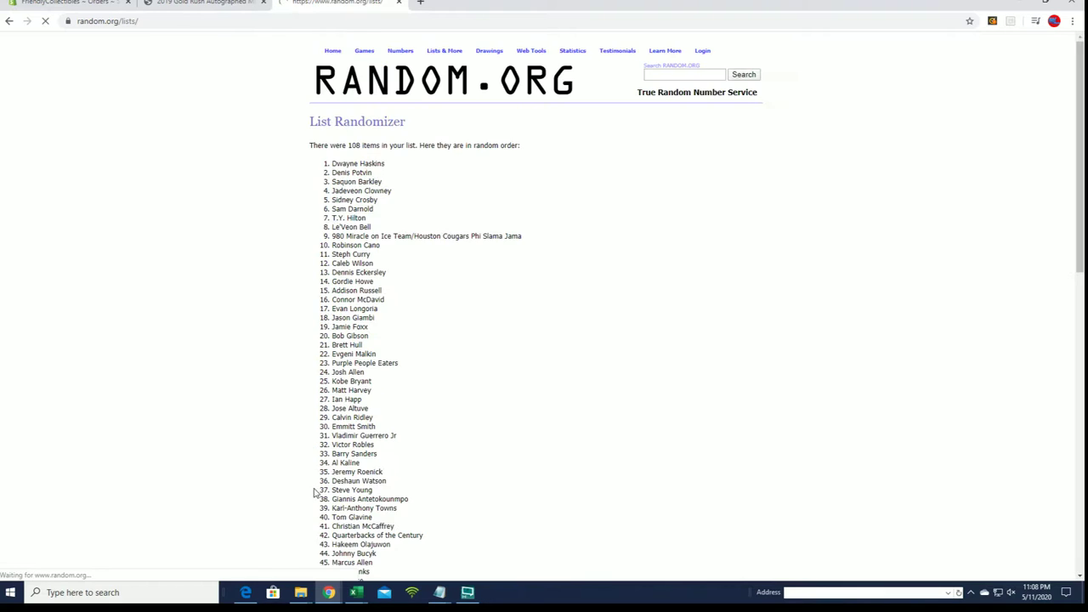
pyautogui.scroll(-8, 314, 491)
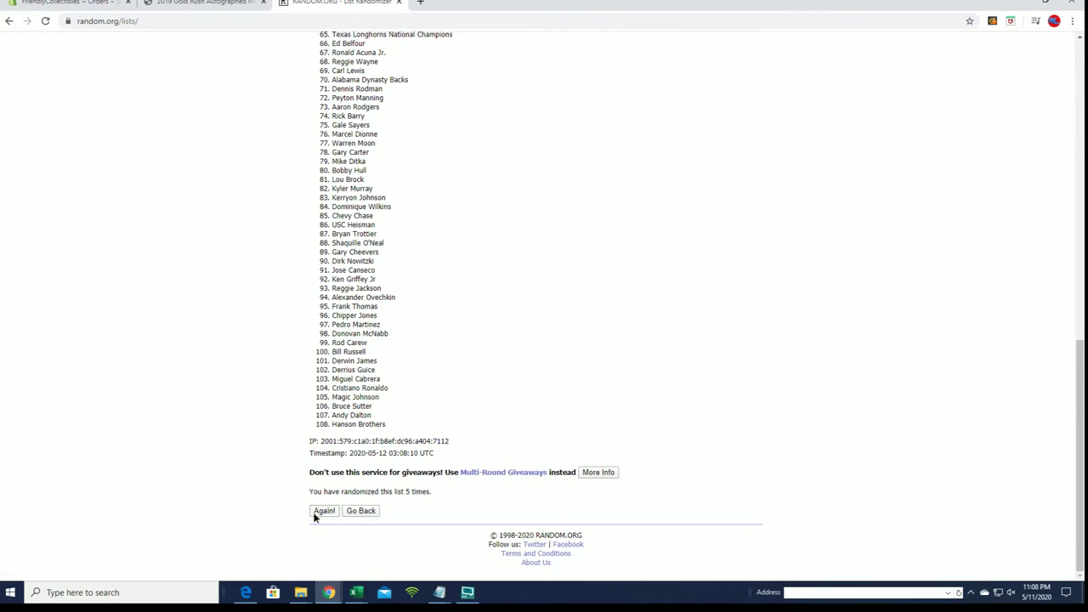
pyautogui.click(315, 514)
pyautogui.scroll(-10, 321, 451)
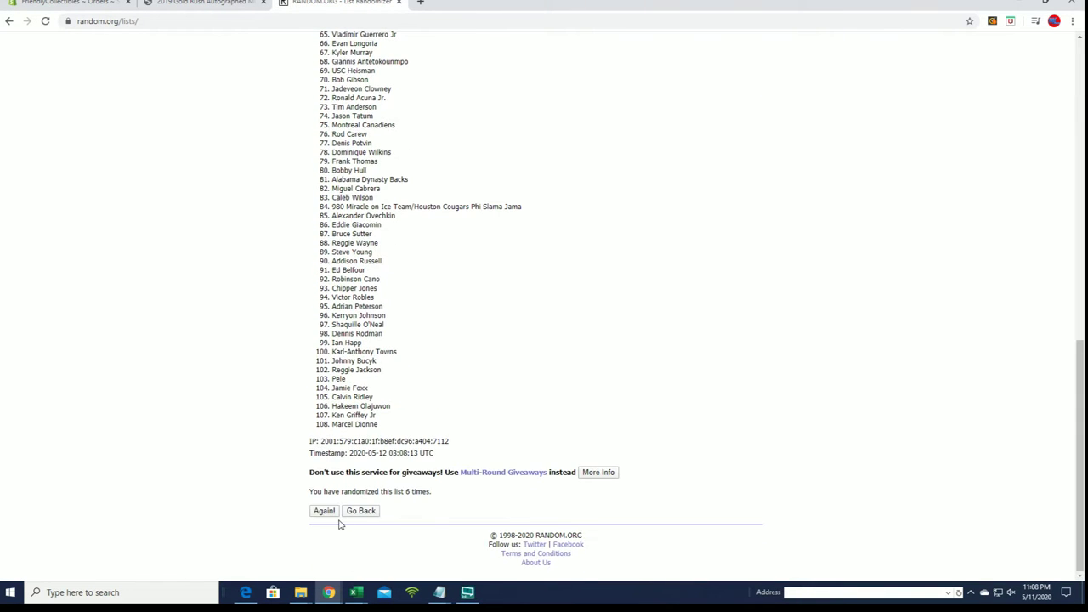
pyautogui.click(323, 511)
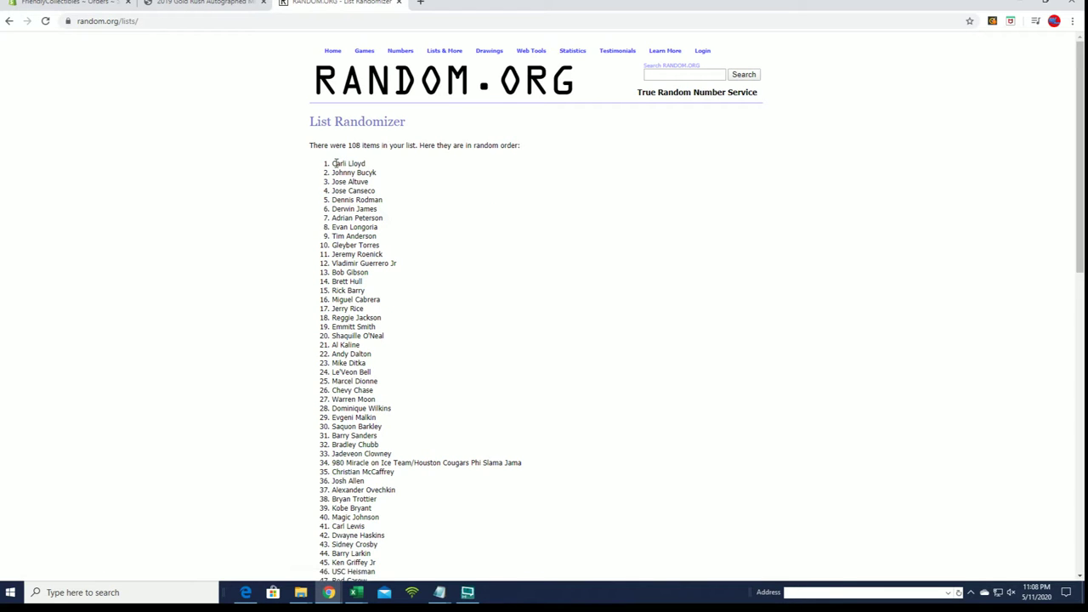
# Copy all 108 player and team entries from the seventh randomized result
pyautogui.moveTo(344, 162); pyautogui.dragTo(388, 231)
pyautogui.click(375, 187)
pyautogui.moveTo(333, 163); pyautogui.dragTo(495, 425)
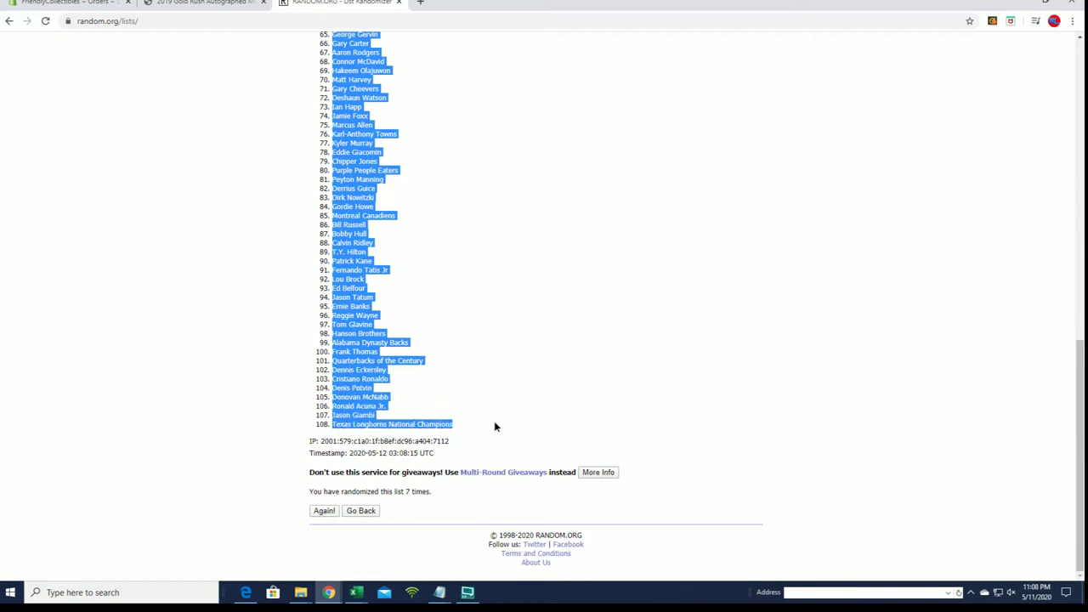
pyautogui.rightClick(444, 291)
pyautogui.click(467, 299)
# Switch to Excel, widen column B and paste the randomized players as plain text below the PLAYERS header, starting at B2
pyautogui.hotkey('alt', 'Tab')
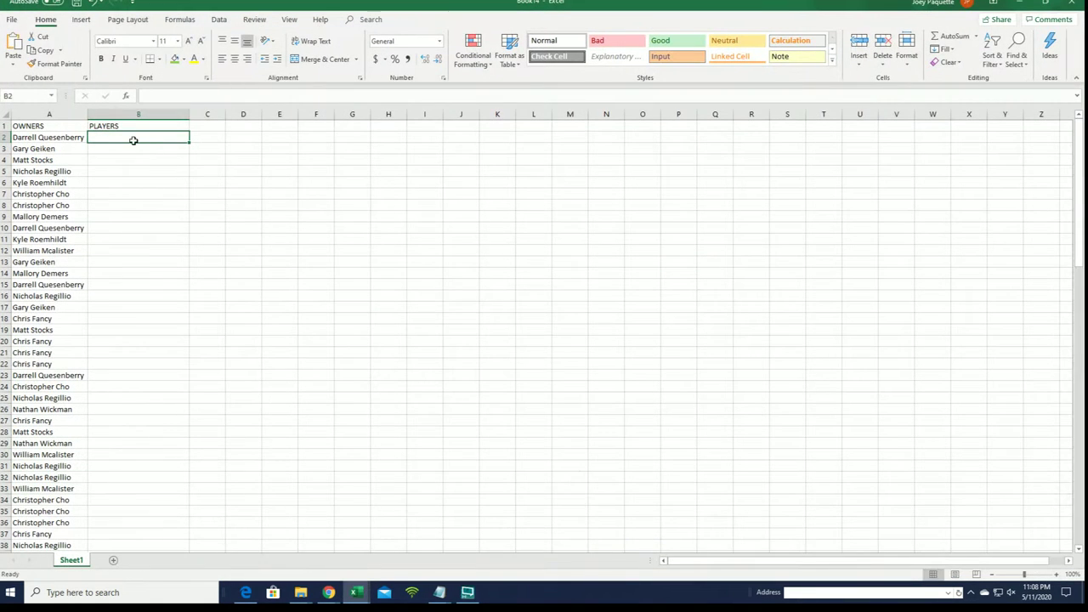
pyautogui.moveTo(190, 114); pyautogui.dragTo(273, 113)
pyautogui.rightClick(152, 138)
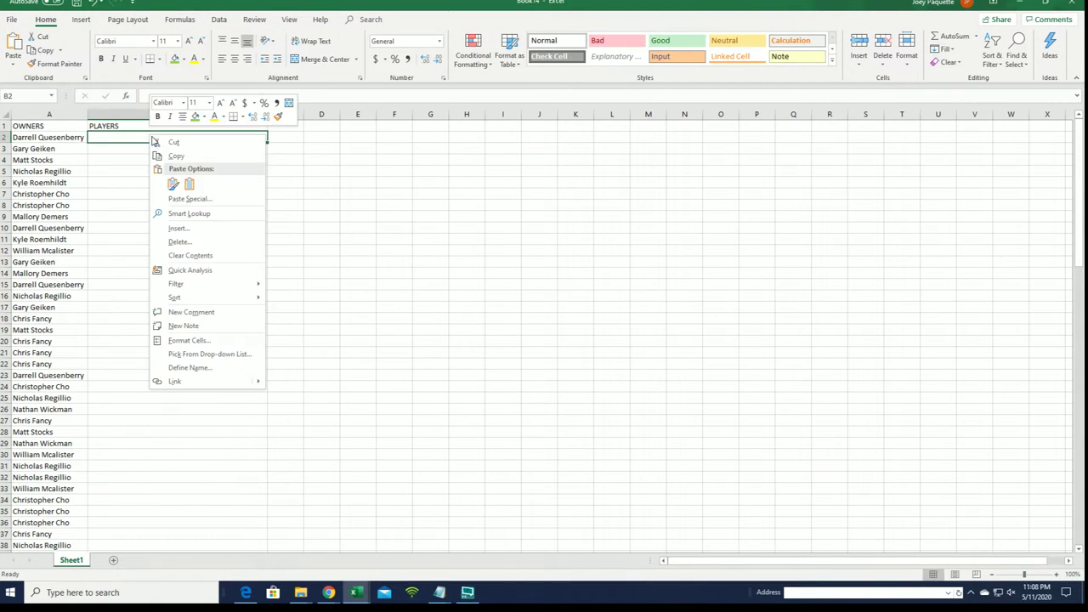
pyautogui.click(208, 201)
pyautogui.click(128, 140)
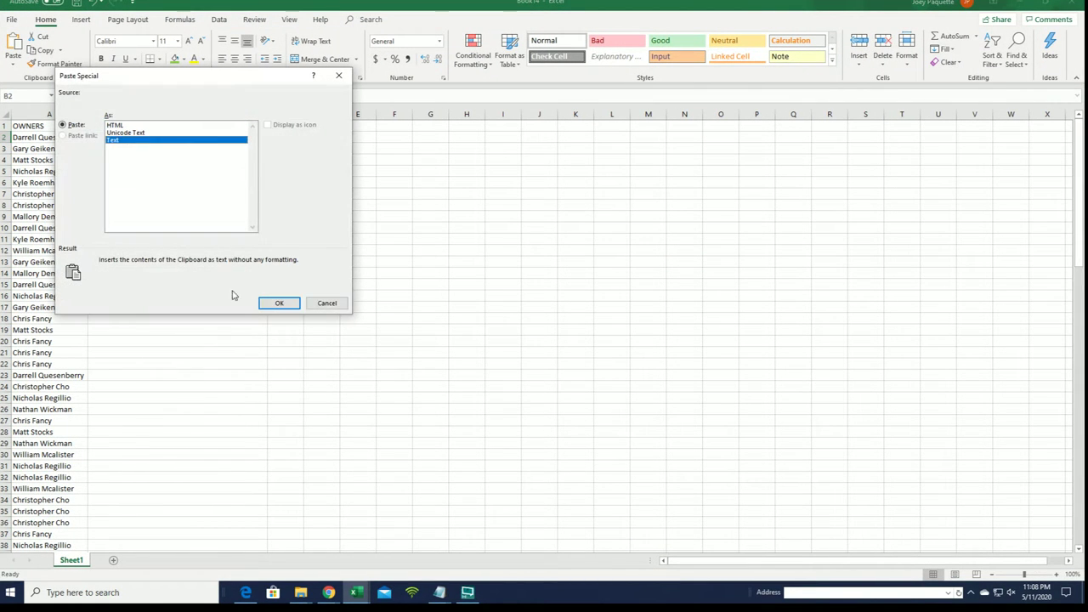
pyautogui.click(279, 303)
pyautogui.click(324, 226)
# Widen column B further so the longest player entry, in row 35, fits within it
pyautogui.scroll(-19, 294, 167)
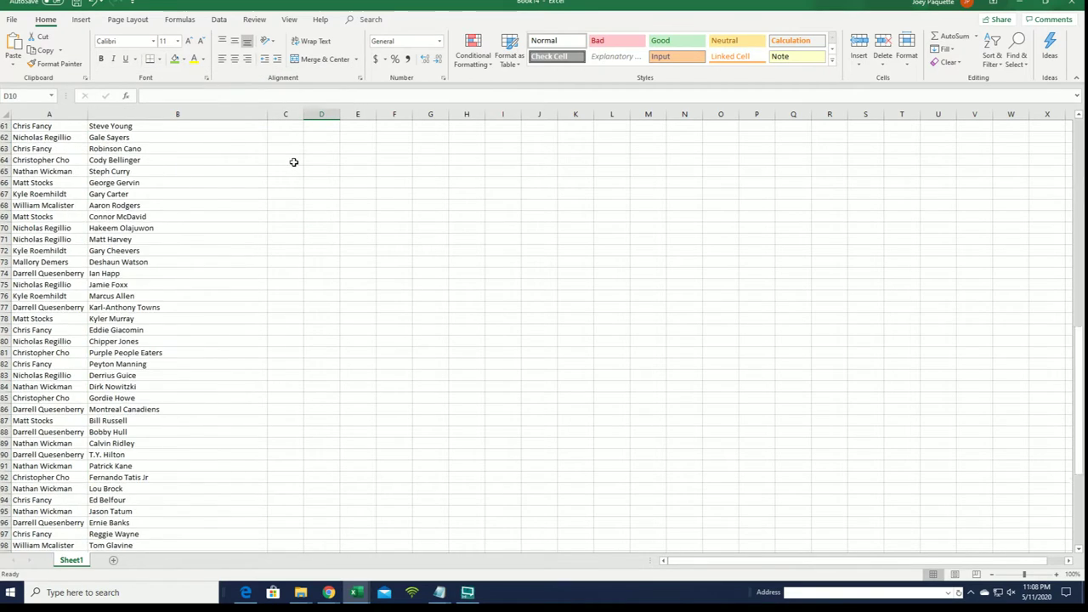
pyautogui.scroll(19, 293, 160)
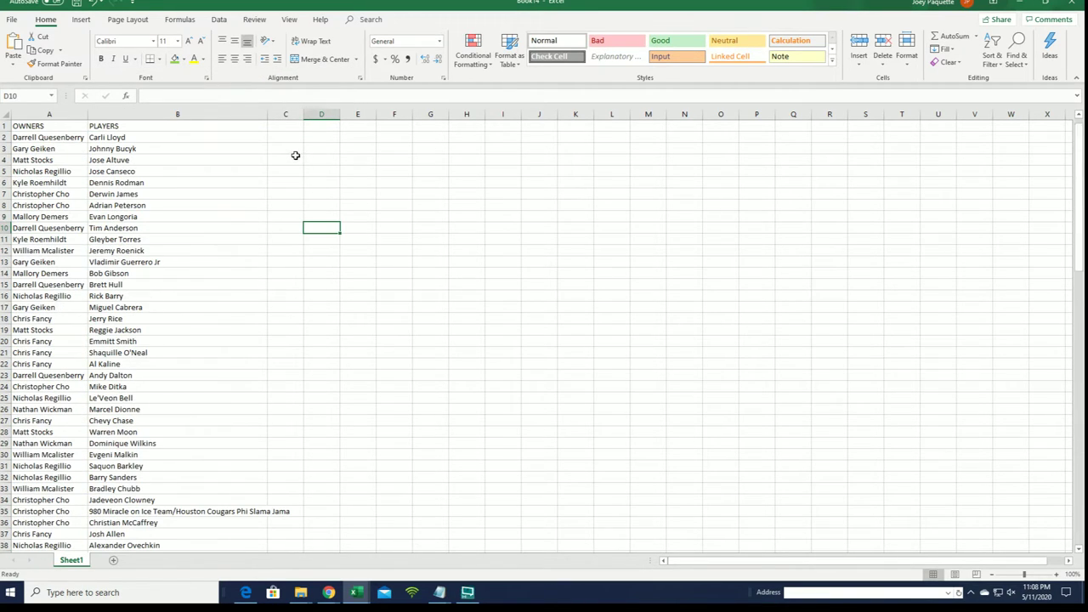
pyautogui.moveTo(267, 114); pyautogui.dragTo(301, 110)
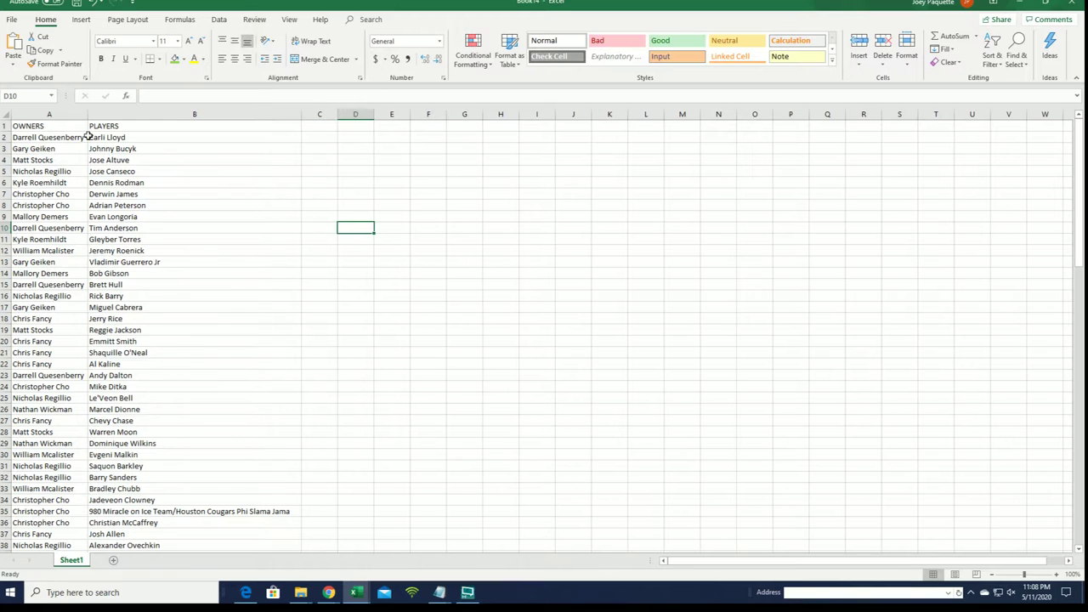
# Make the OWNERS and PLAYERS columns bold and apply borders around all their cells
pyautogui.moveTo(68, 125); pyautogui.dragTo(114, 108)
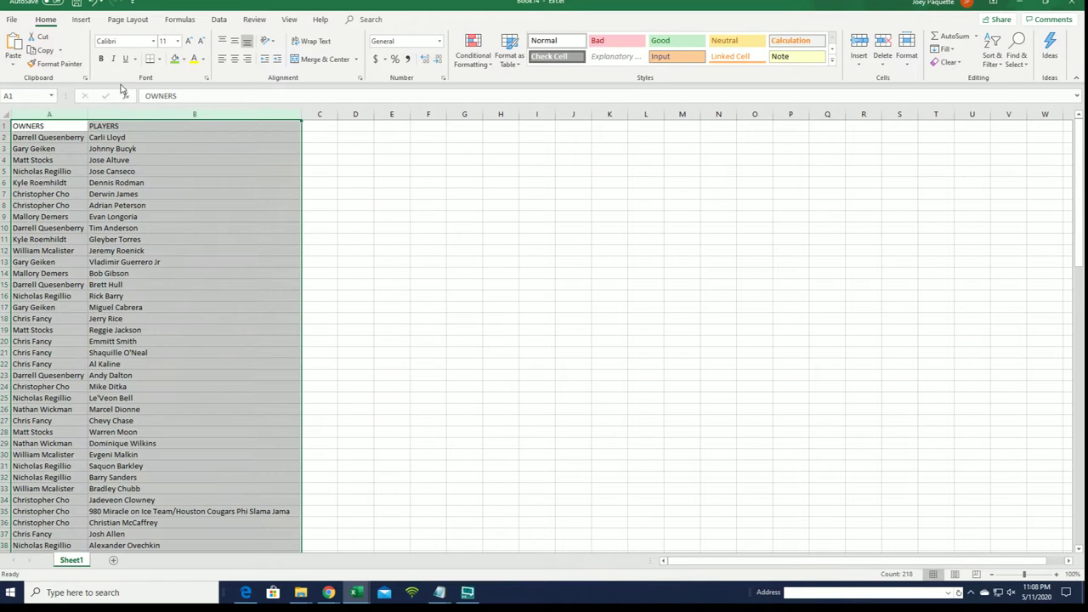
pyautogui.click(101, 59)
pyautogui.click(160, 62)
pyautogui.click(183, 158)
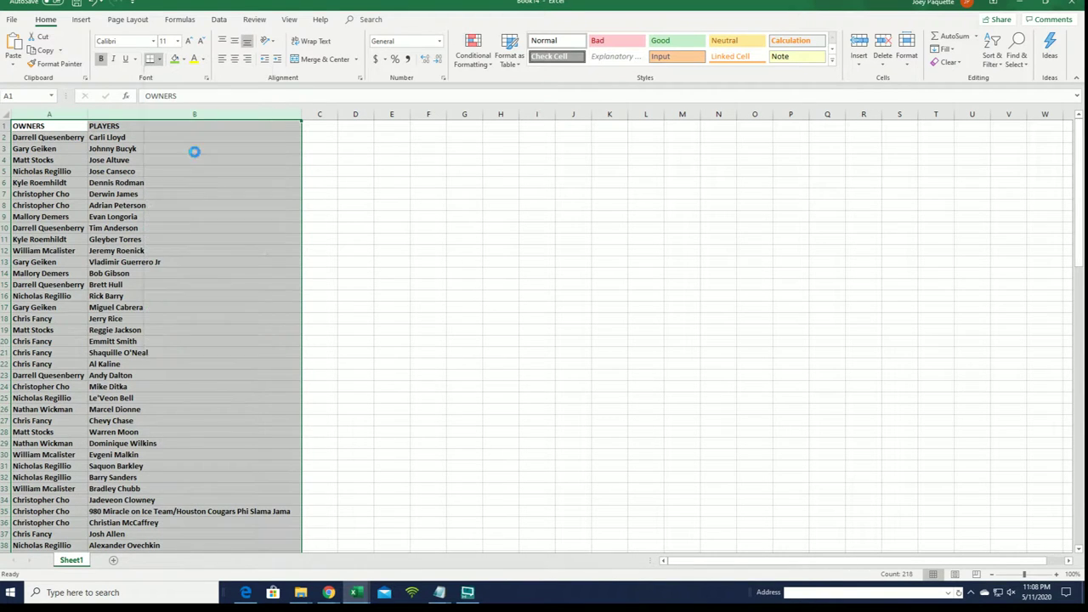
pyautogui.click(47, 139)
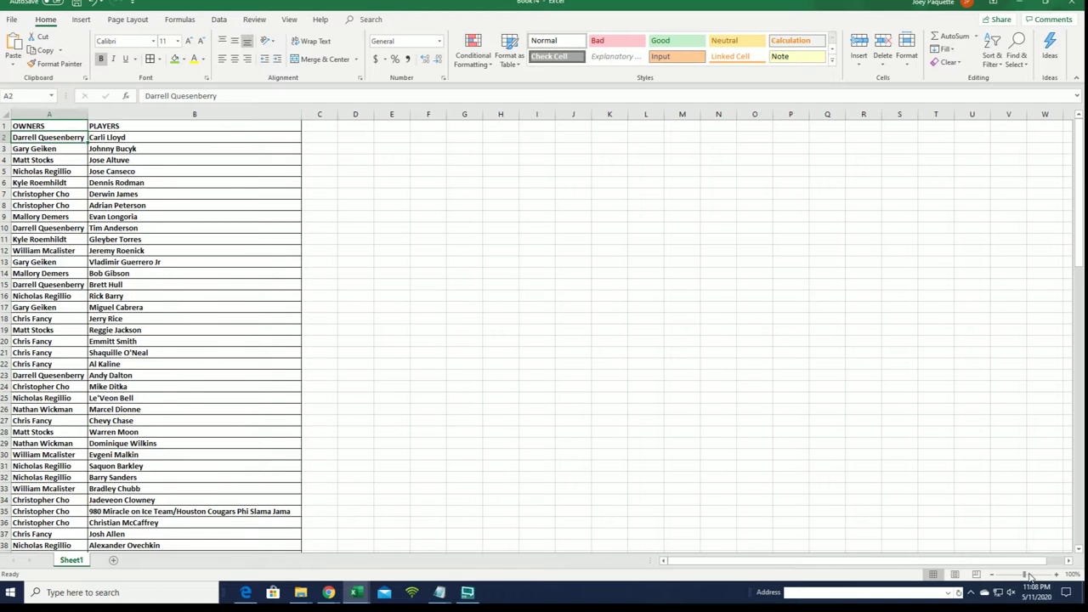
# Magnify the sheet to 364% and review the owner and player pairings down to the end of the list and back up
pyautogui.moveTo(1025, 575); pyautogui.dragTo(1049, 575)
pyautogui.scroll(1, 955, 425)
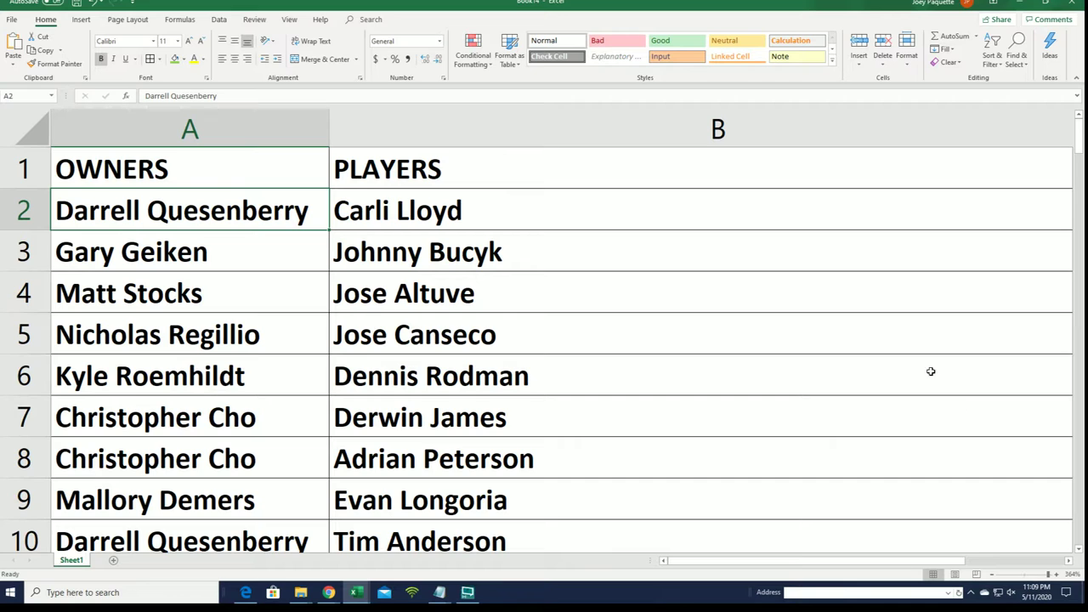
pyautogui.moveTo(1076, 136); pyautogui.dragTo(1077, 147)
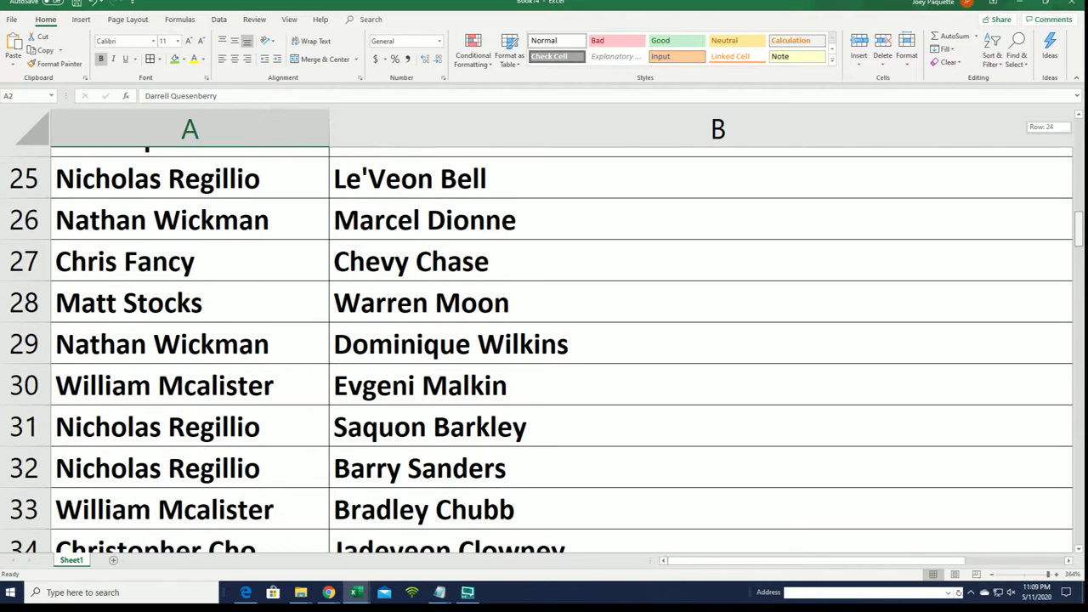
pyautogui.scroll(-1, 544, 341)
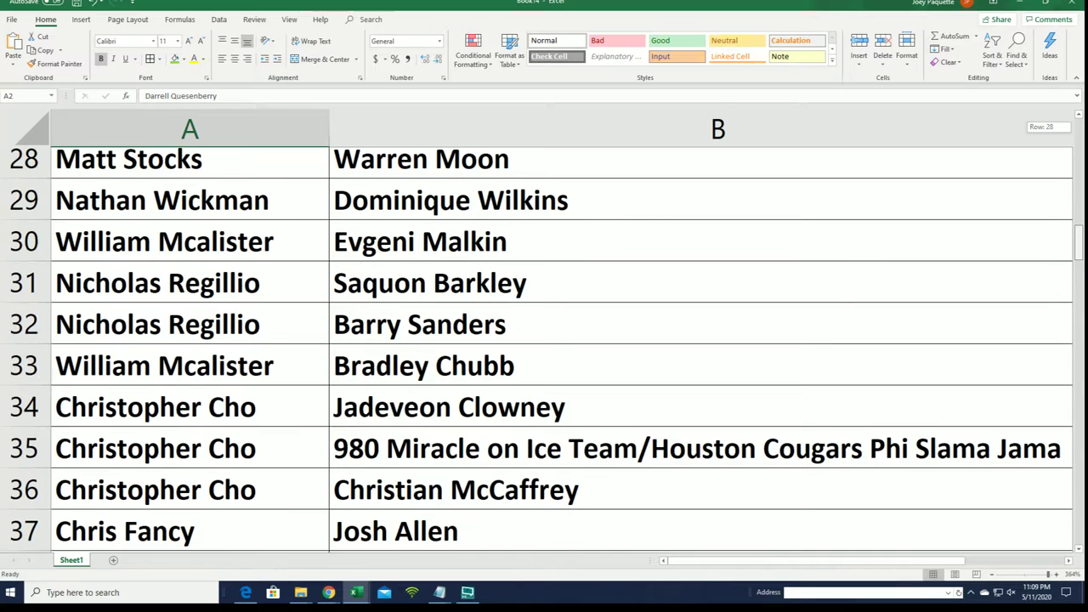
pyautogui.scroll(-2, 544, 340)
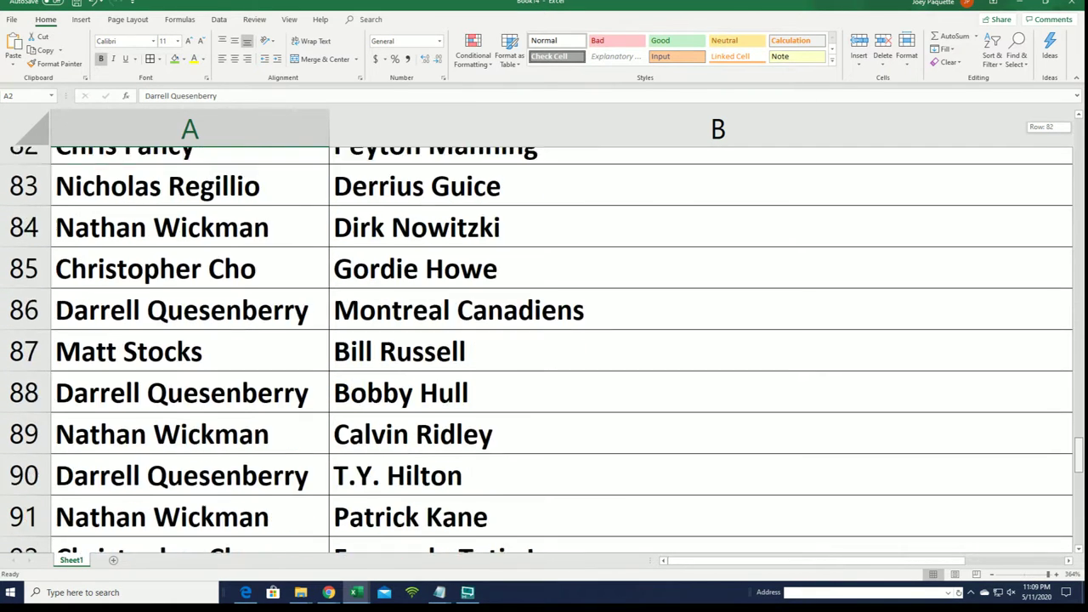
pyautogui.scroll(-1, 545, 340)
pyautogui.moveTo(1079, 463); pyautogui.dragTo(1081, 527)
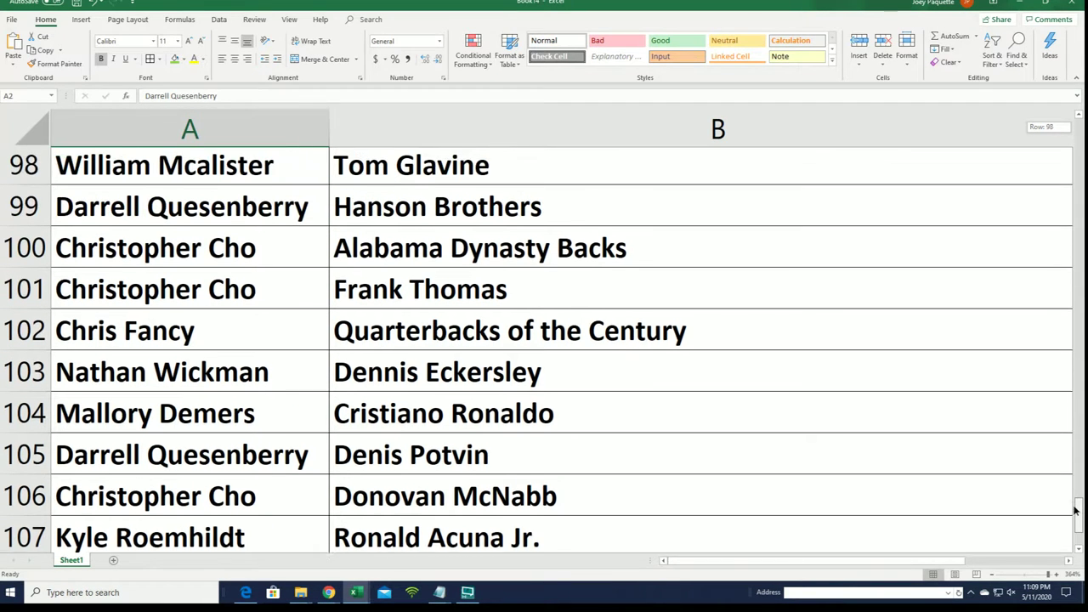
pyautogui.moveTo(1075, 506); pyautogui.dragTo(1072, 465)
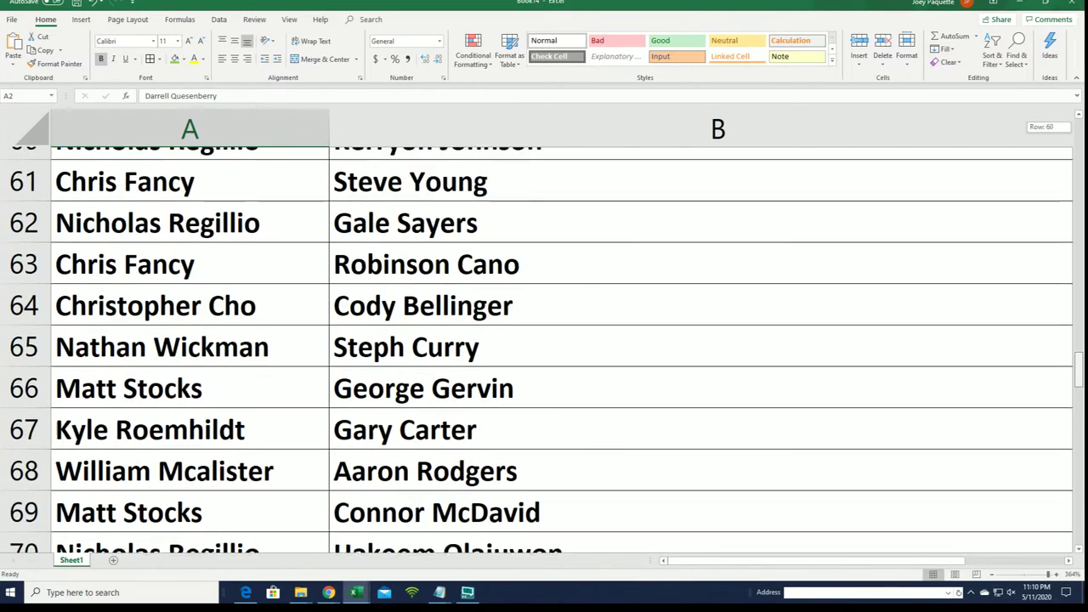
pyautogui.moveTo(1077, 348); pyautogui.dragTo(1077, 277)
pyautogui.moveTo(1078, 219); pyautogui.dragTo(1078, 136)
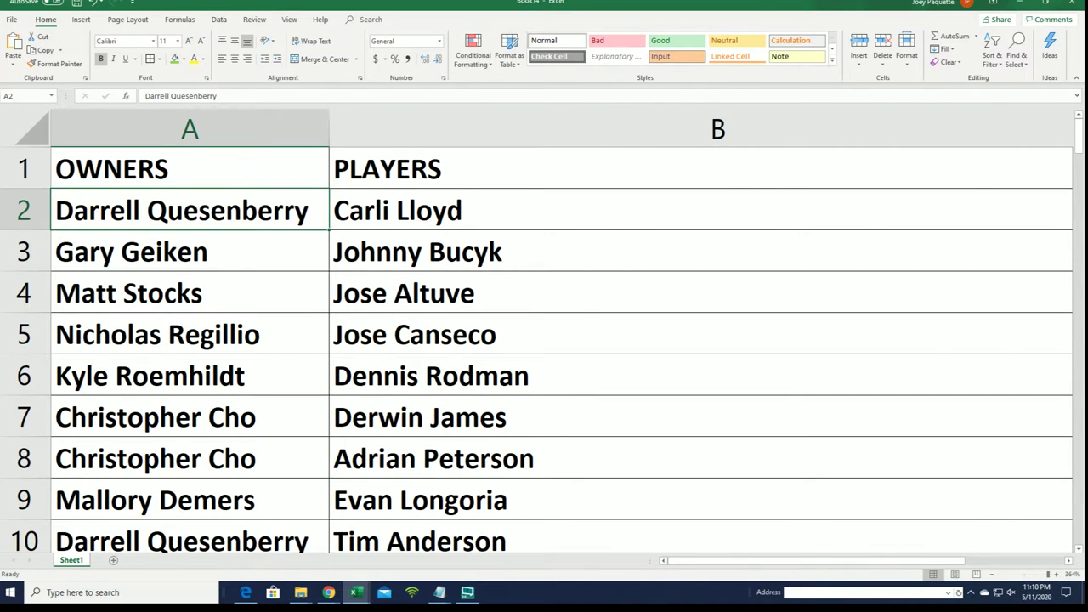